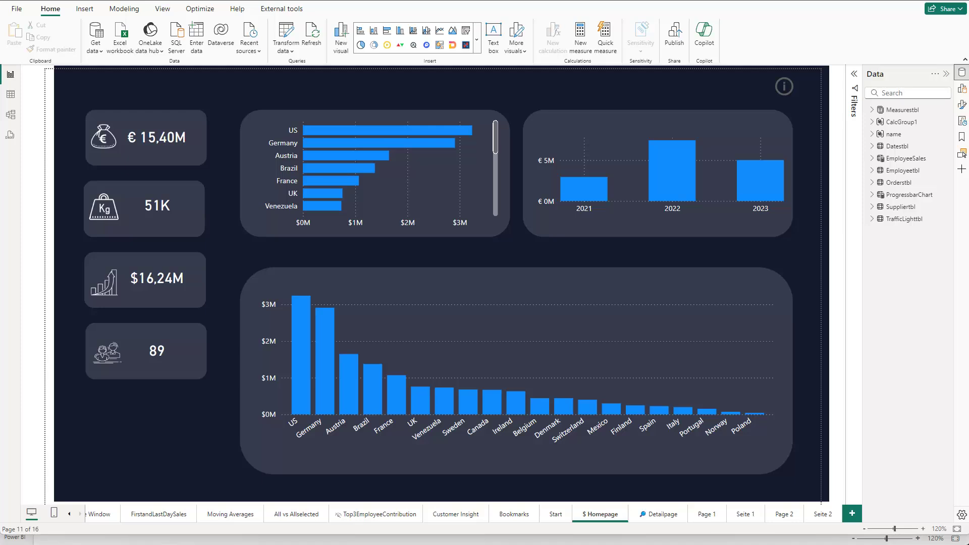
# Test the report's US and 2022 filters and callout notes, clearing each afterward.
pyautogui.click(345, 130)
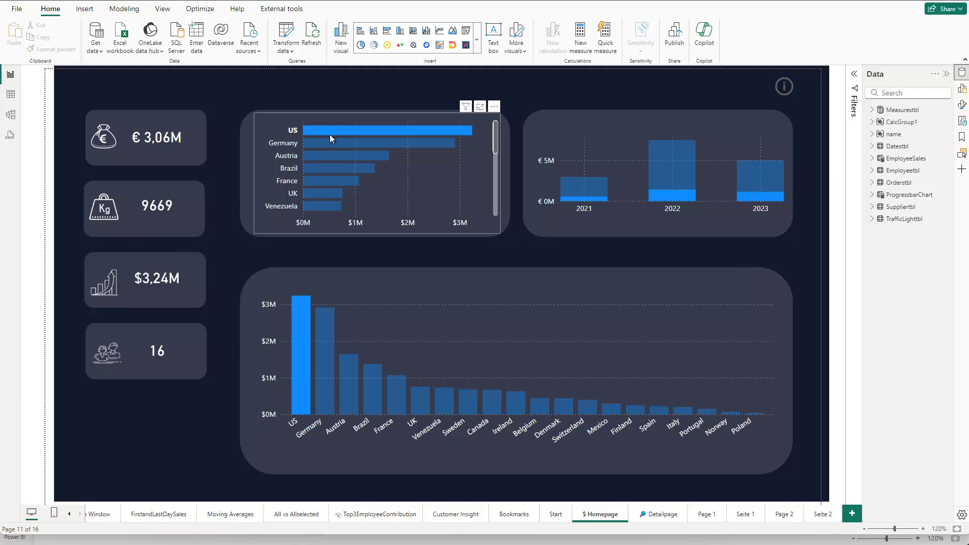
pyautogui.click(331, 130)
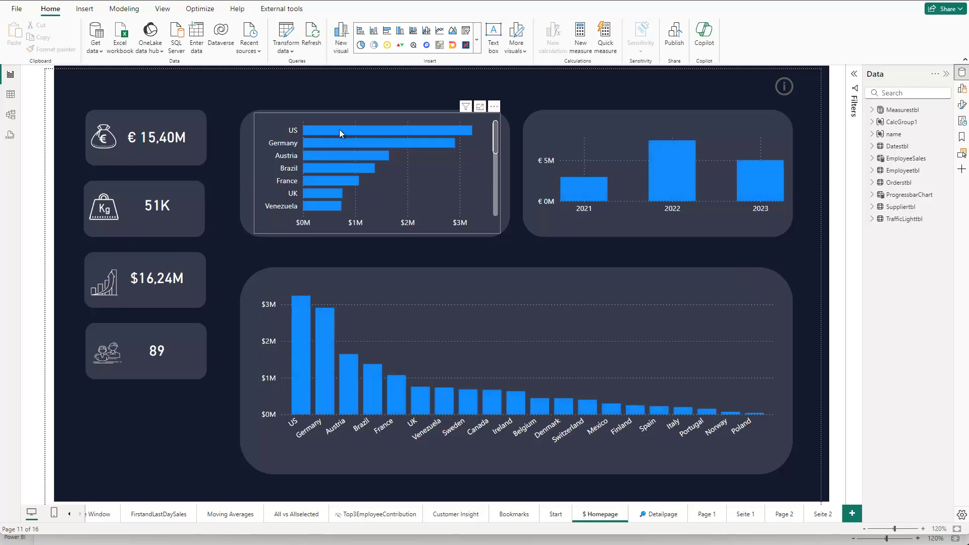
pyautogui.click(666, 183)
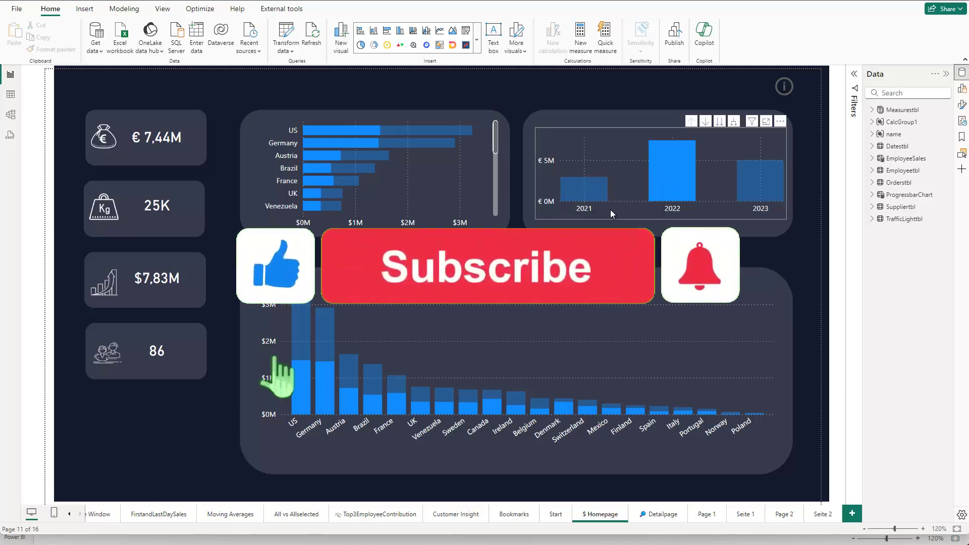
pyautogui.click(656, 178)
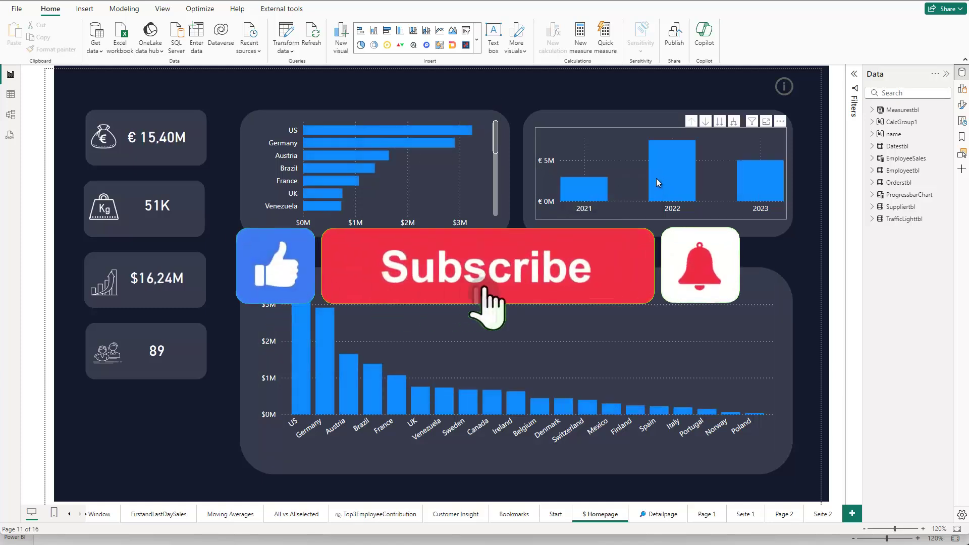
pyautogui.keyDown('ctrl'); pyautogui.click(783, 86); pyautogui.keyUp('ctrl')
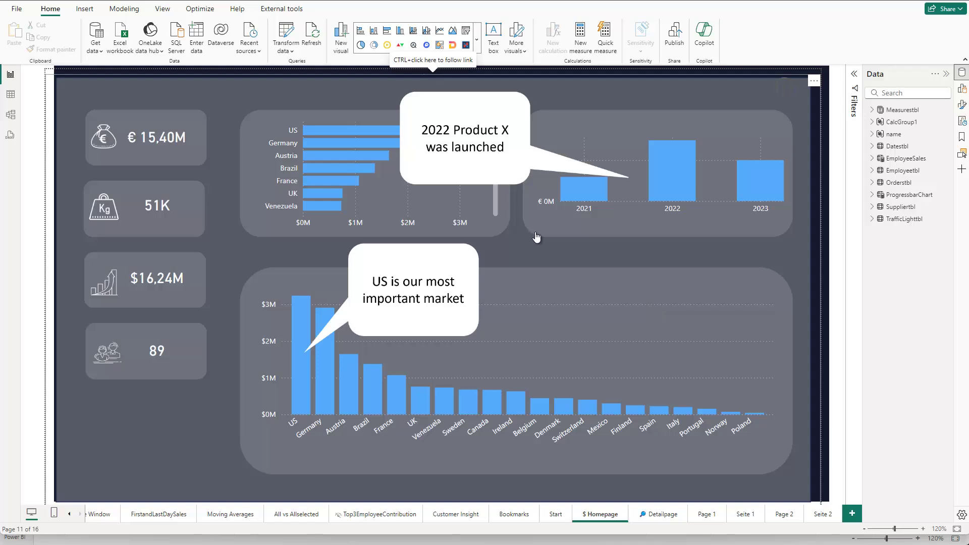
pyautogui.keyDown('ctrl'); pyautogui.click(561, 247); pyautogui.keyUp('ctrl')
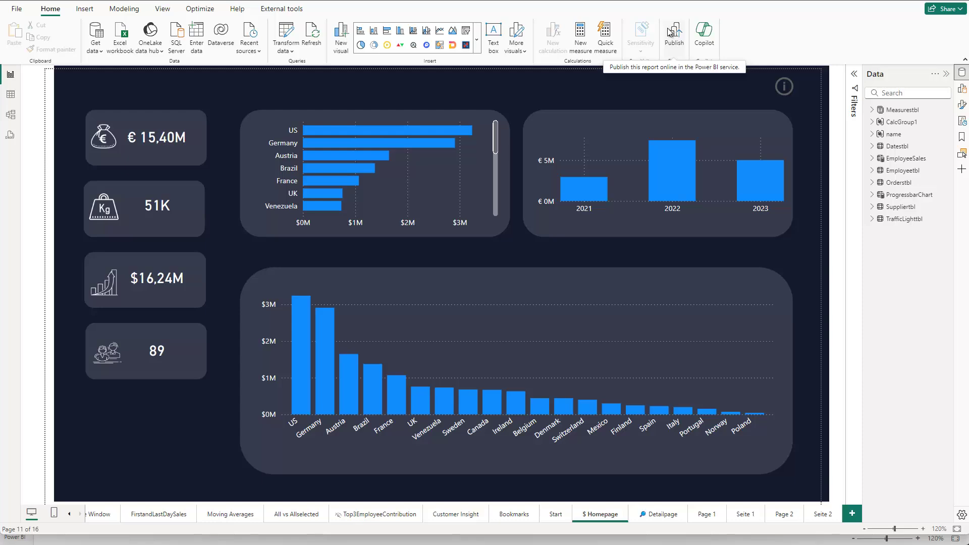
# Publish the report to the Power BI service and test the DHL ship-mode filter there.
pyautogui.click(670, 31)
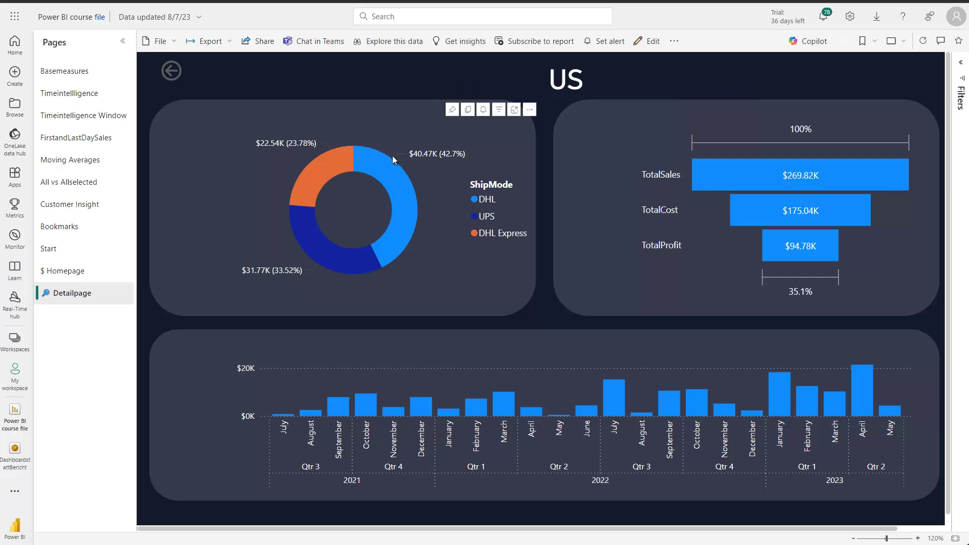
pyautogui.moveTo(381, 167)
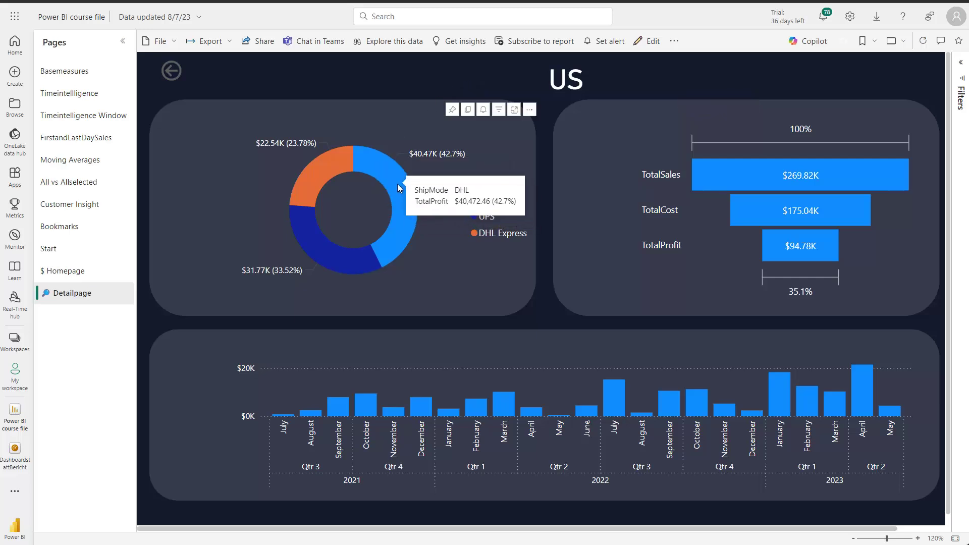
pyautogui.click(394, 184)
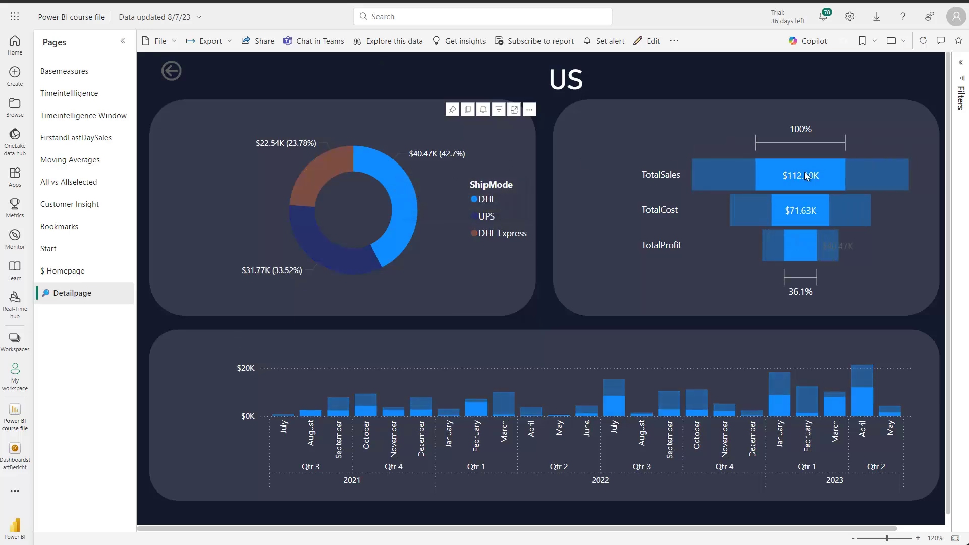
pyautogui.click(405, 194)
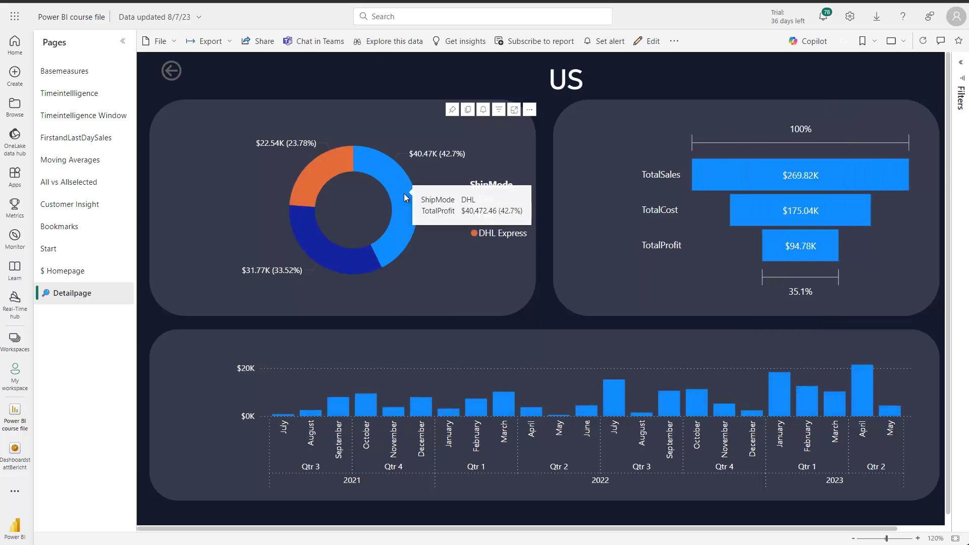
# Pin the ShipMode donut chart to a new dashboard named 'PowerBIDashboard'.
pyautogui.click(452, 110)
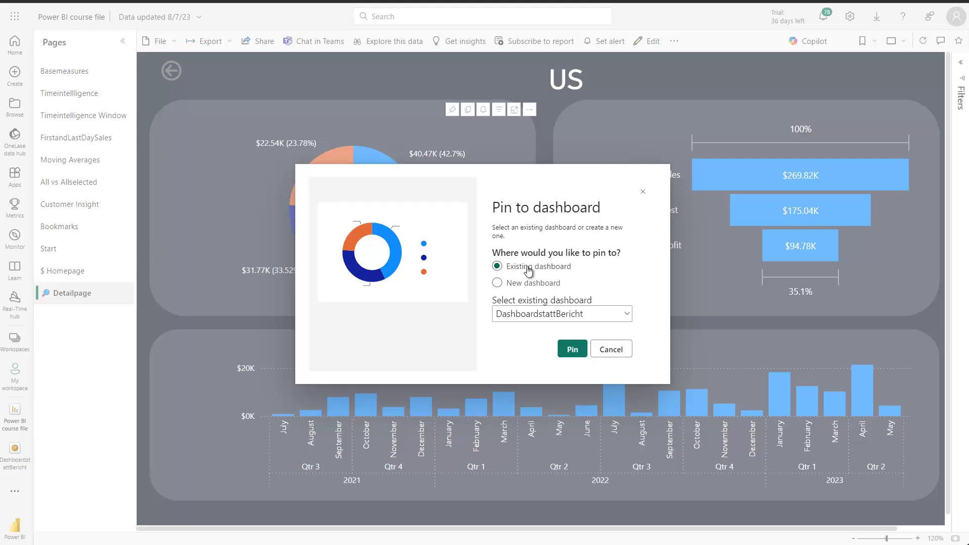
pyautogui.click(497, 283)
pyautogui.click(503, 314)
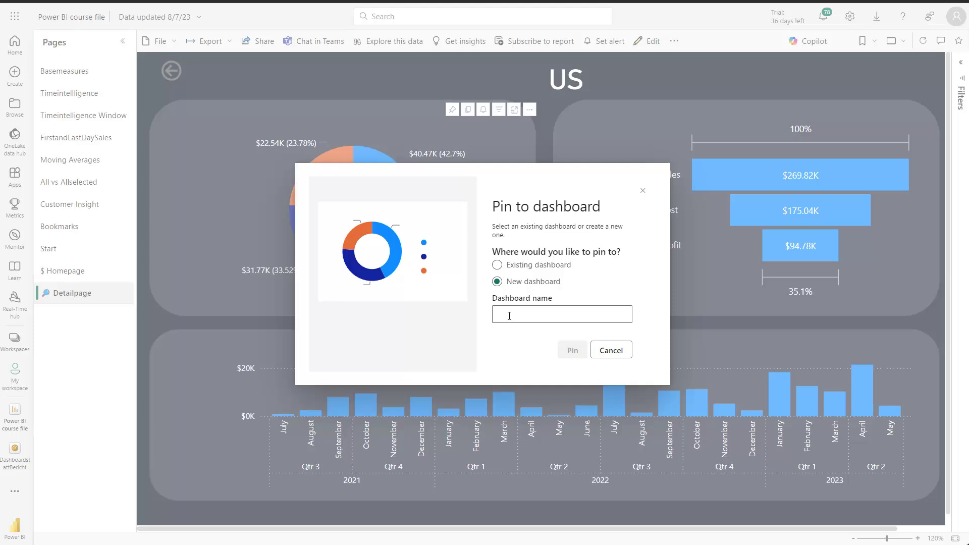
pyautogui.write('PowerBID')
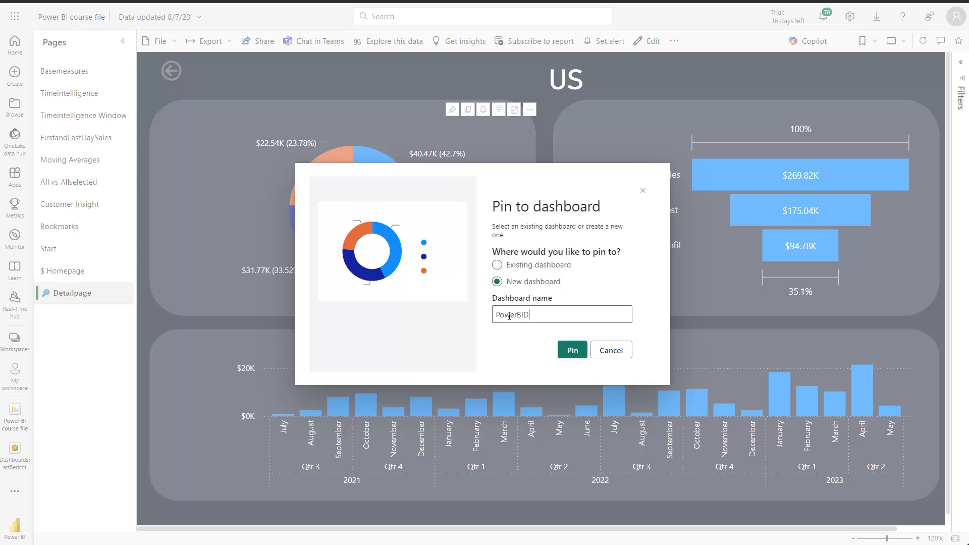
pyautogui.write('ashboard')
pyautogui.click(572, 350)
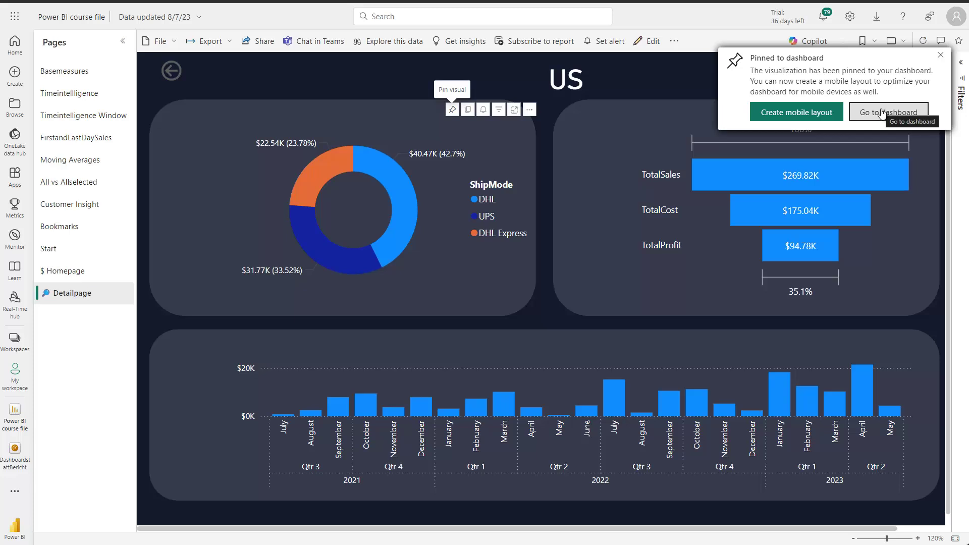
# Open PowerBIDashboard and save a custom theme with black background and black tile background.
pyautogui.click(880, 112)
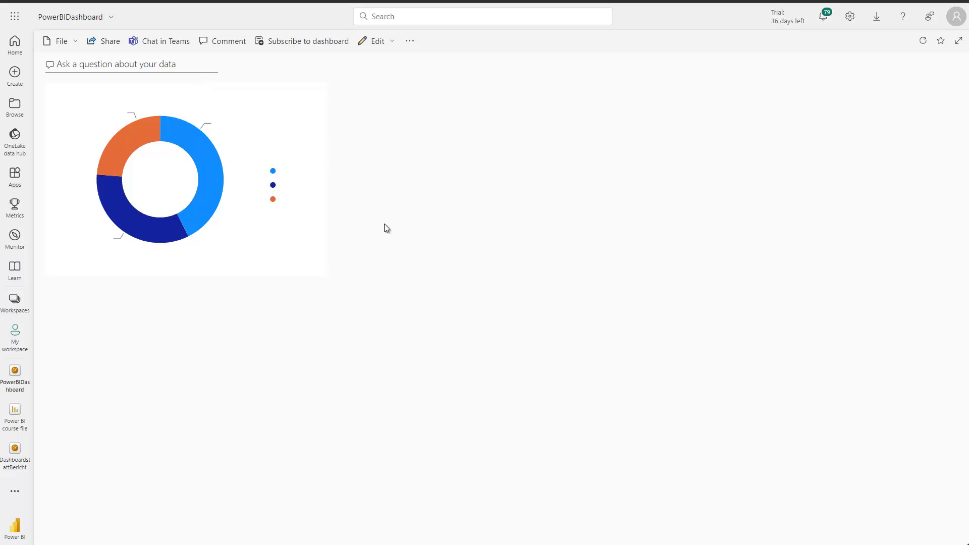
pyautogui.click(380, 41)
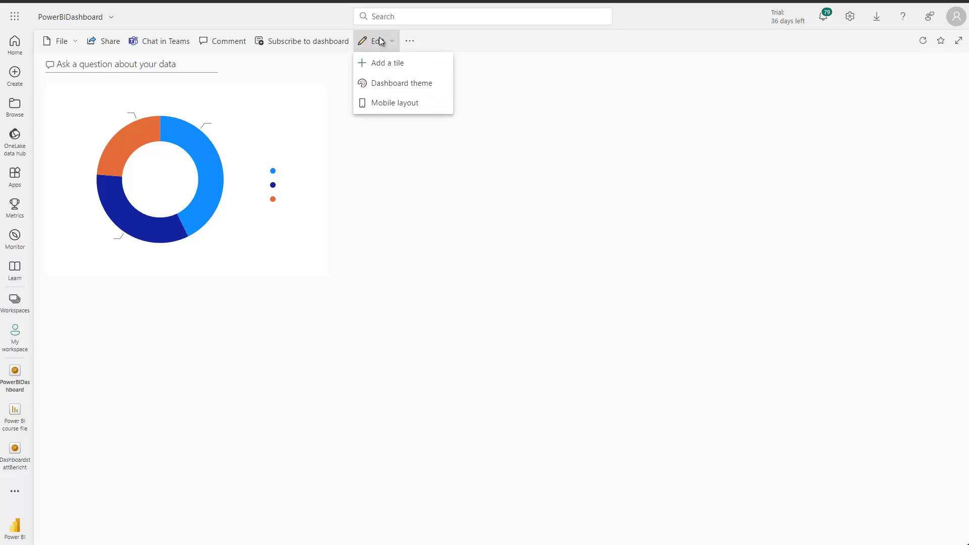
pyautogui.click(389, 83)
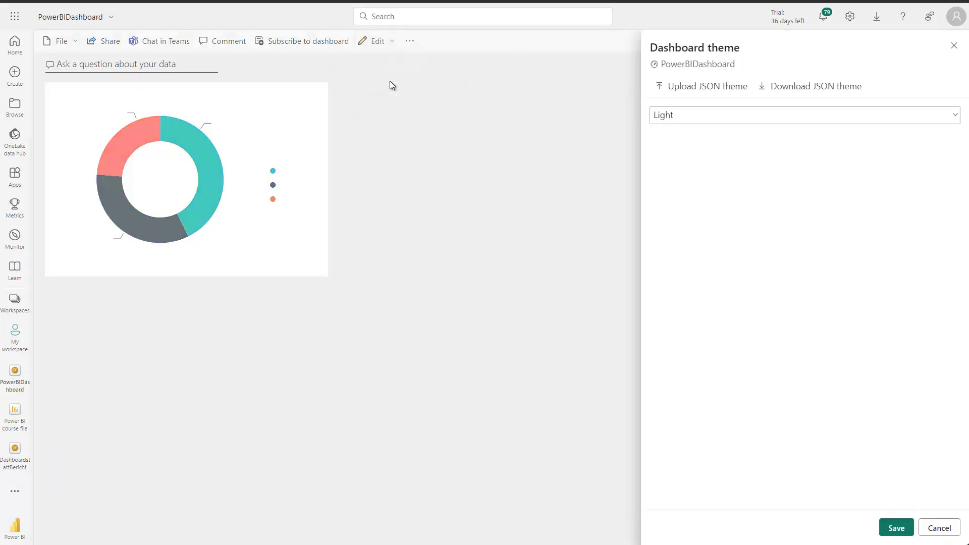
pyautogui.click(713, 118)
pyautogui.click(673, 190)
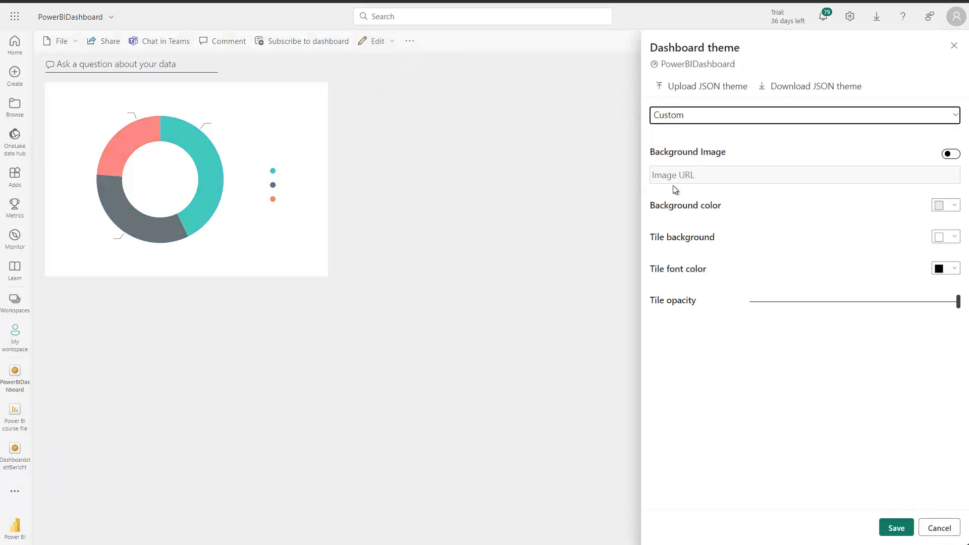
pyautogui.click(953, 205)
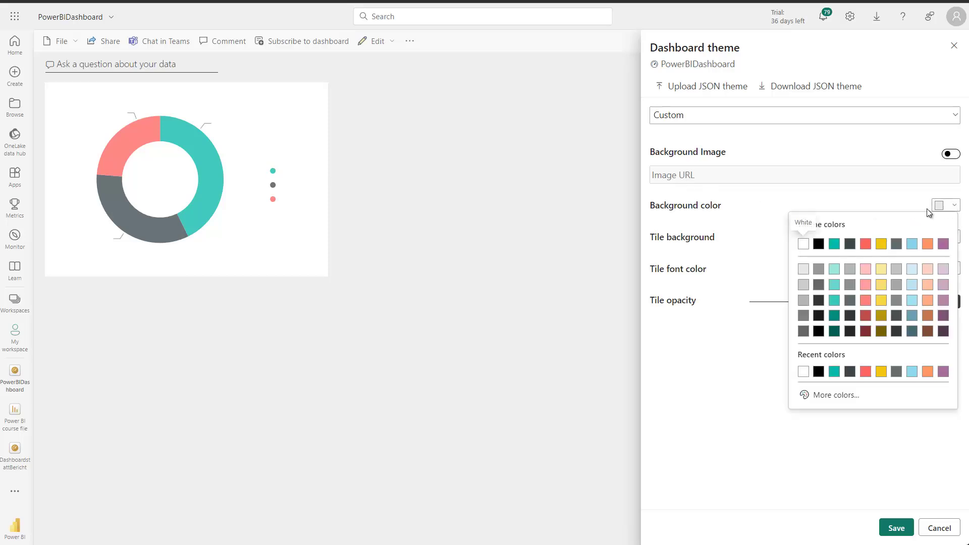
pyautogui.click(818, 245)
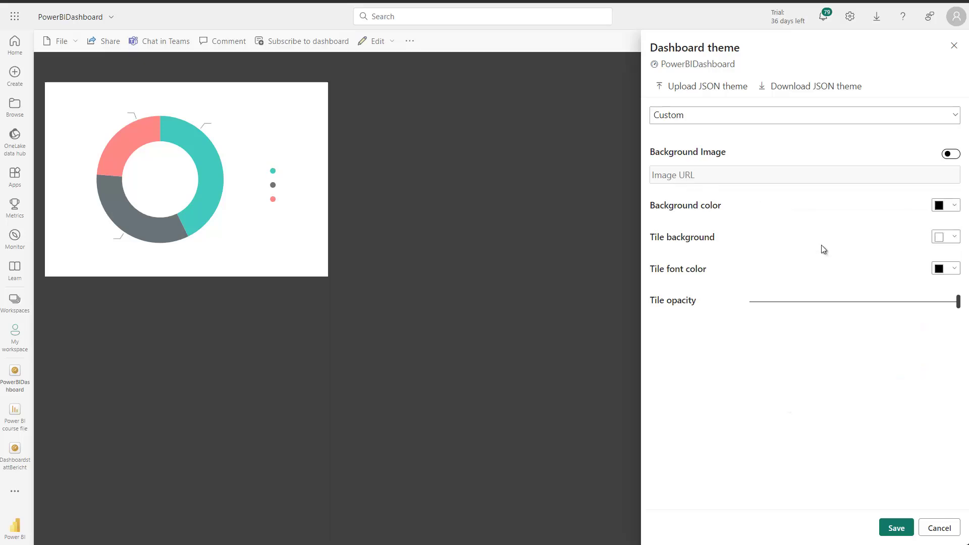
pyautogui.click(956, 237)
pyautogui.click(817, 275)
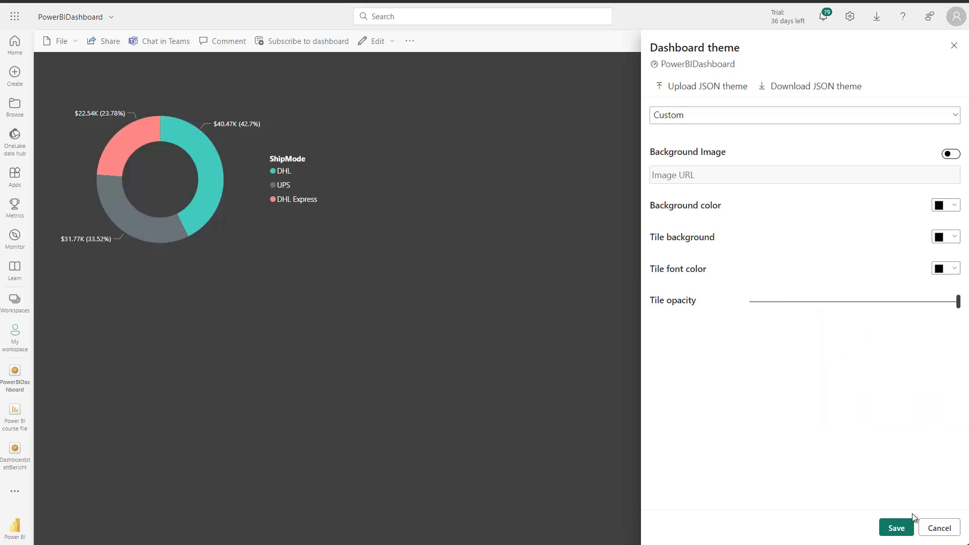
pyautogui.click(894, 527)
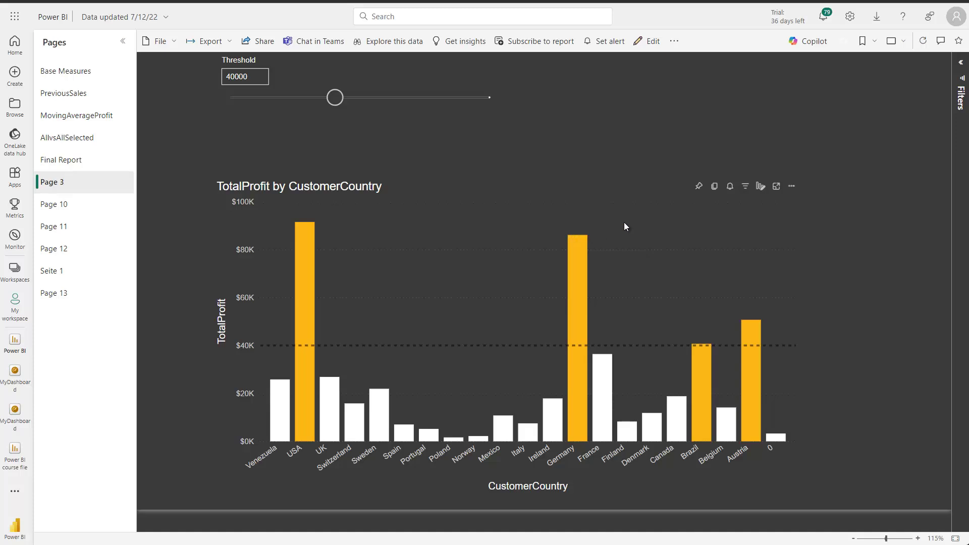
# Pin the TotalProfit by CustomerCountry bar chart to existing PowerBIDashboard using destination theme, then view it.
pyautogui.click(698, 187)
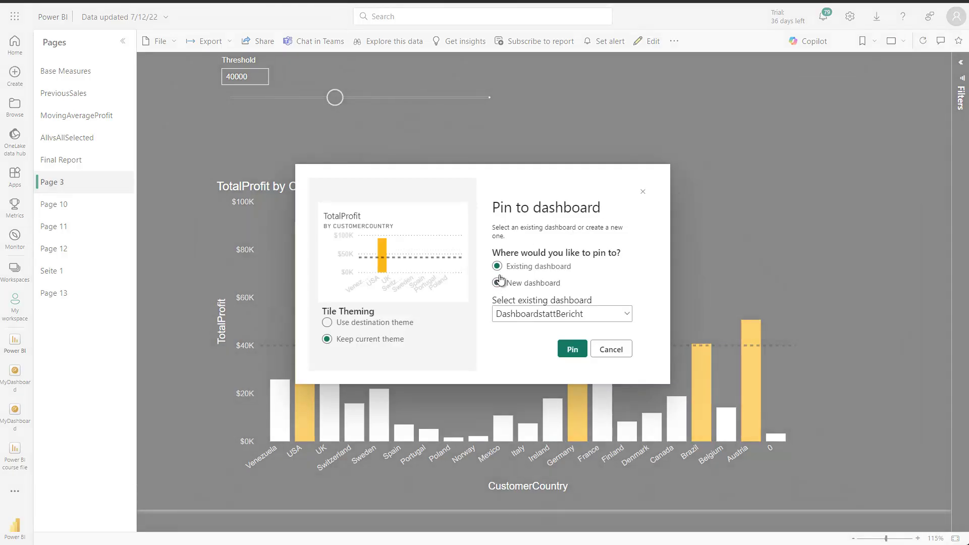
pyautogui.click(596, 315)
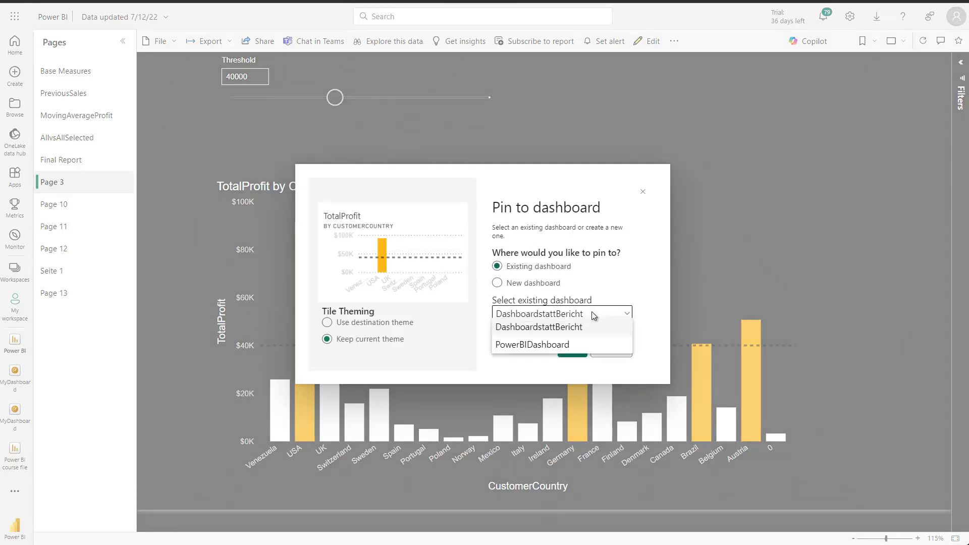
pyautogui.click(545, 344)
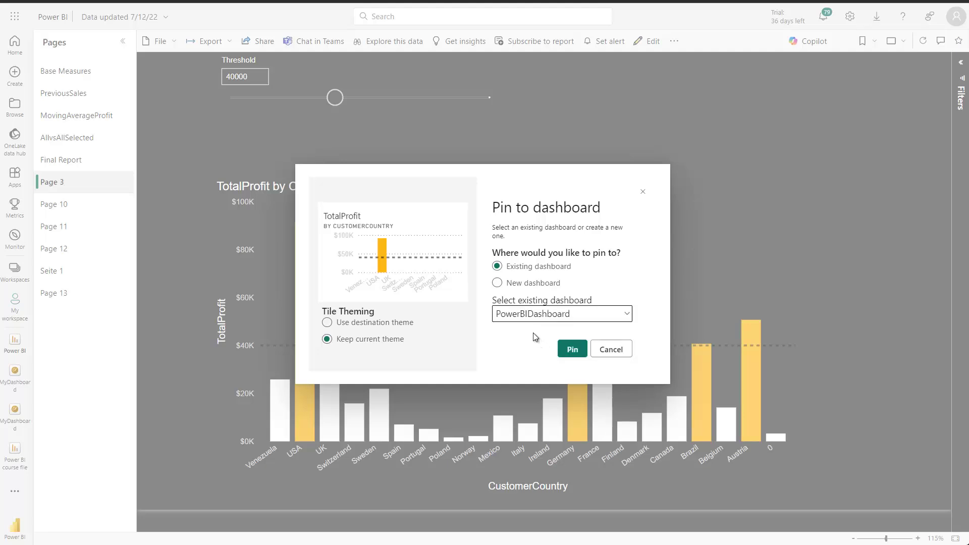
pyautogui.click(333, 324)
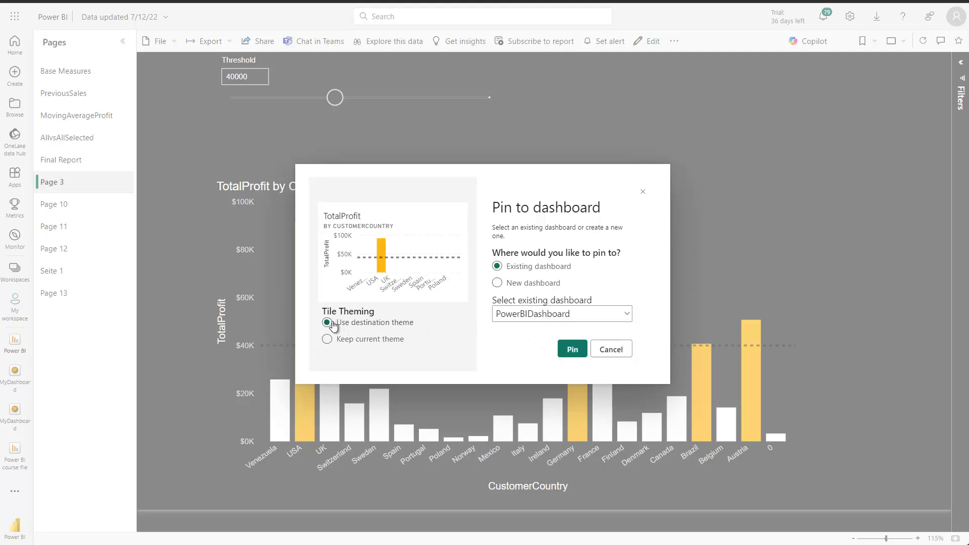
pyautogui.click(572, 351)
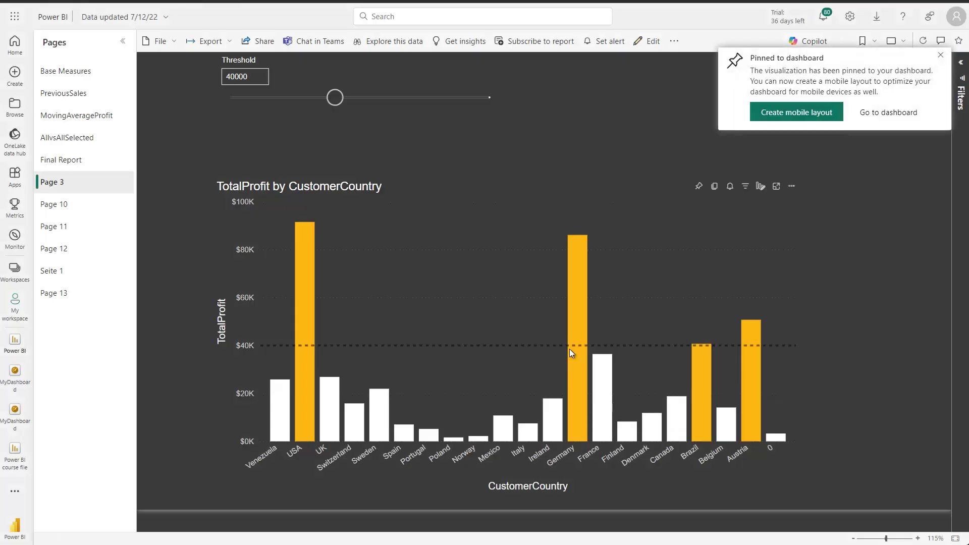
pyautogui.click(875, 112)
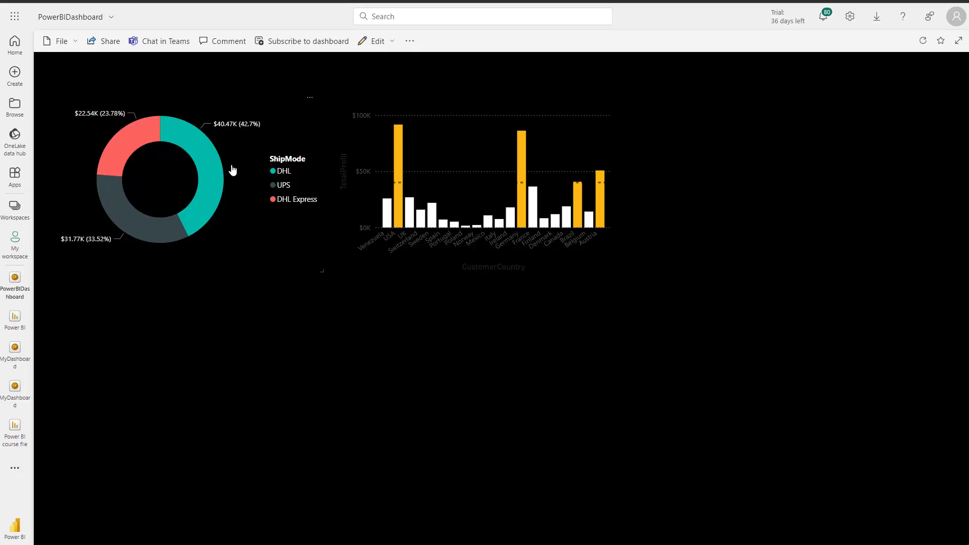
pyautogui.moveTo(210, 164)
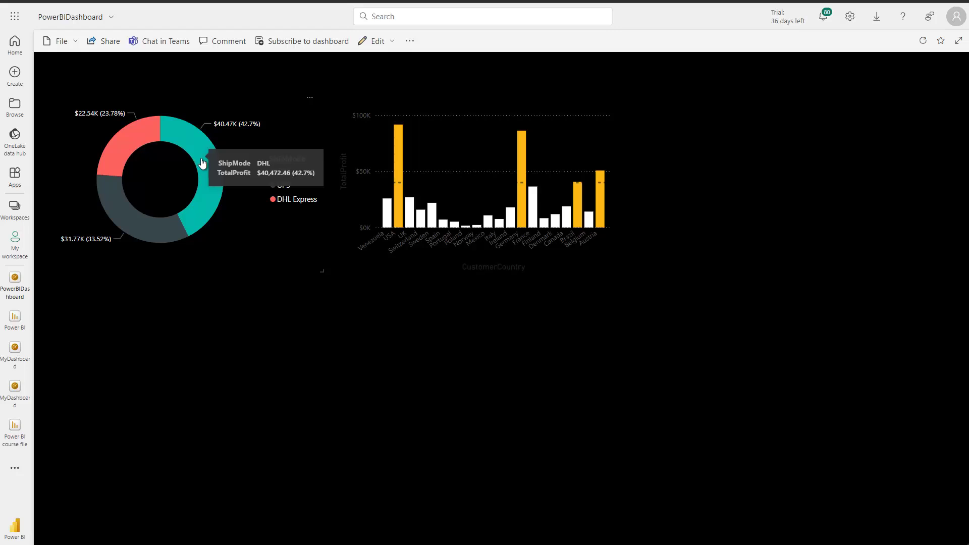
pyautogui.click(202, 162)
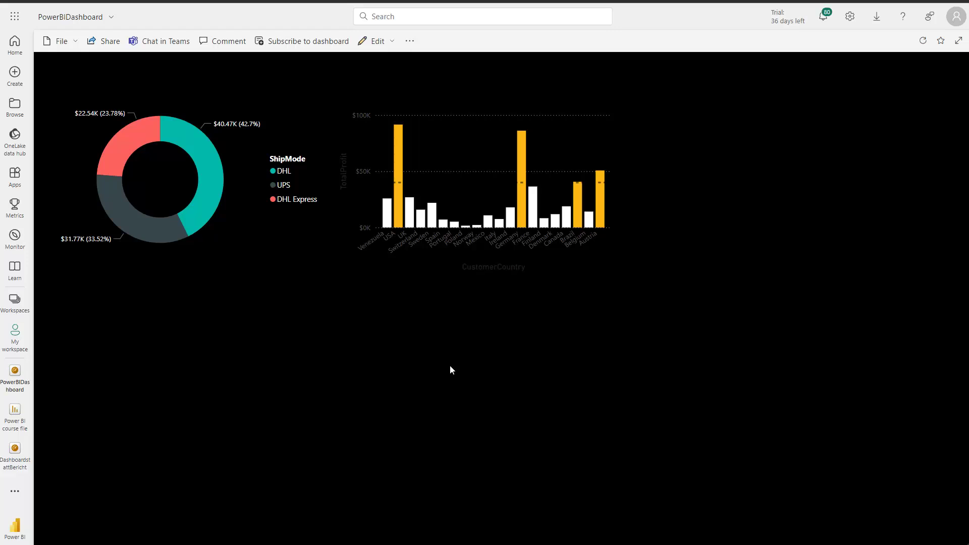
# Open the course file report from a dashboard tile, then toggle the DHL donut highlight on and off.
pyautogui.click(521, 151)
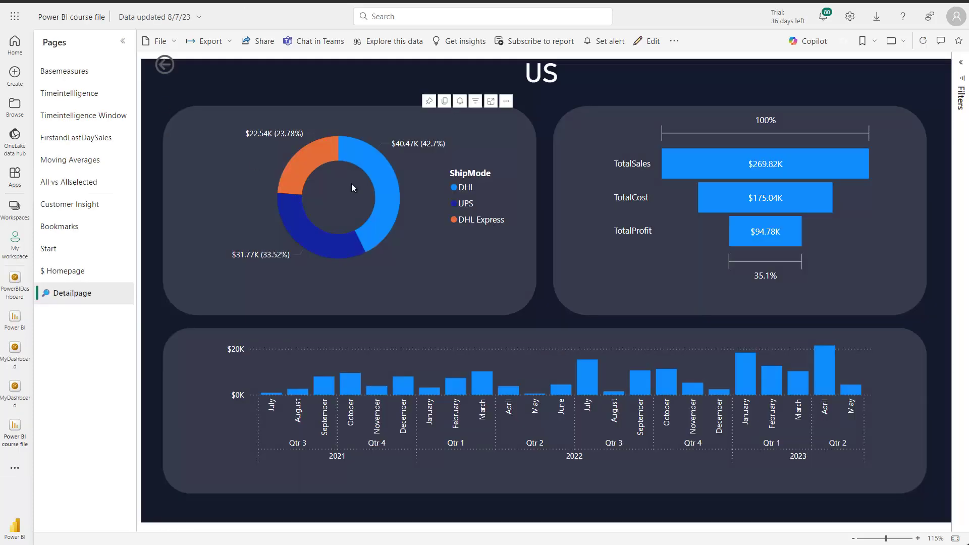
pyautogui.click(381, 183)
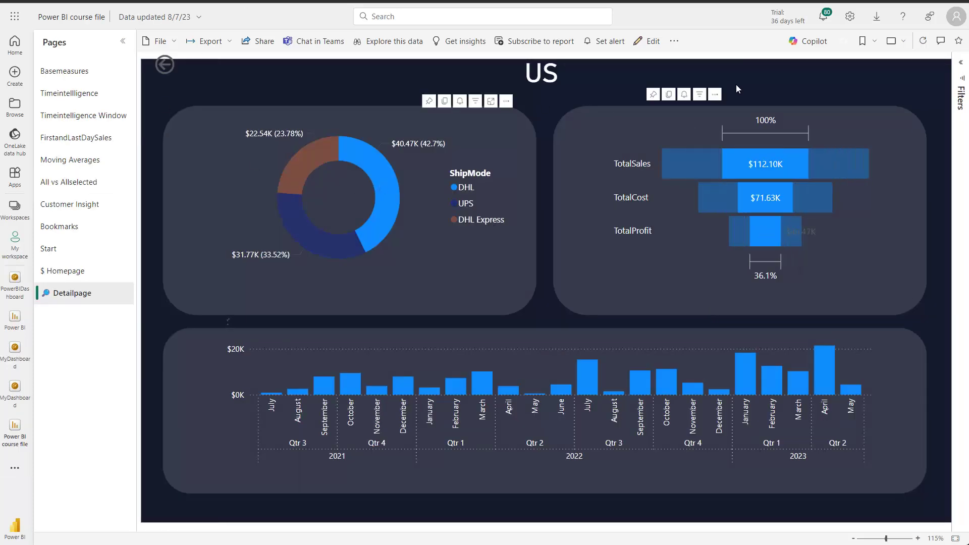
pyautogui.click(380, 174)
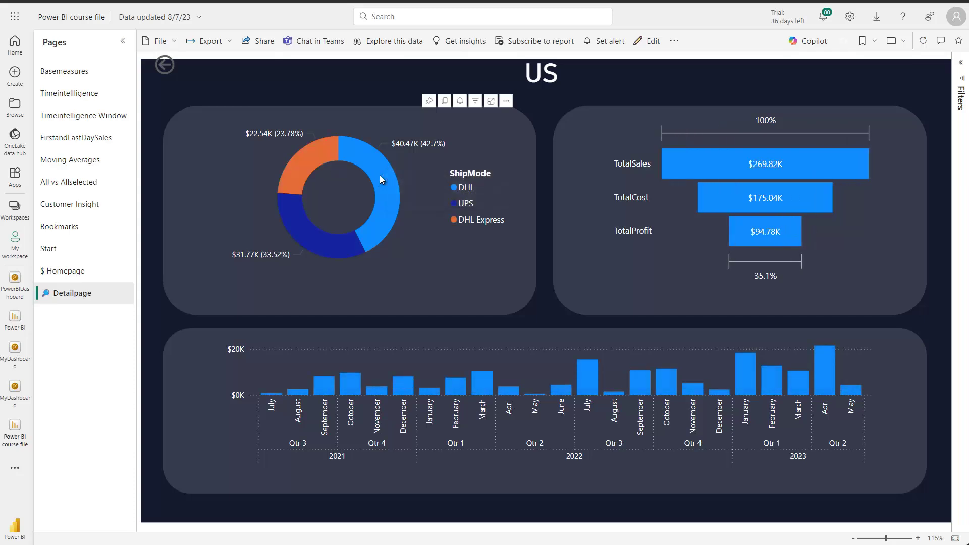